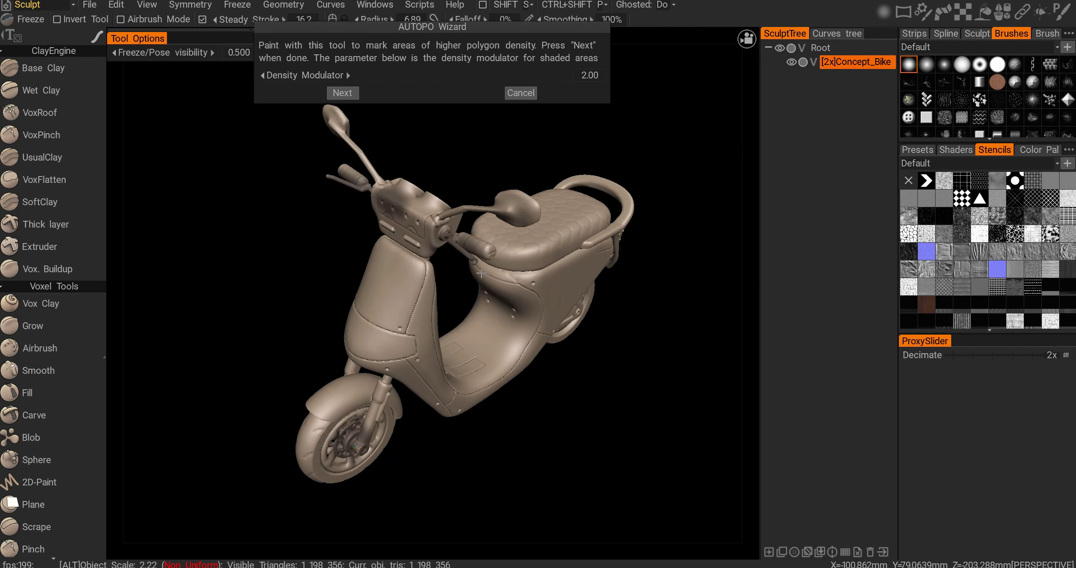
- Advance the AUTOPO wizard past density painting and draw lengthwise guide strokes down both sides of the scooter's front panel
left_click(342, 92)
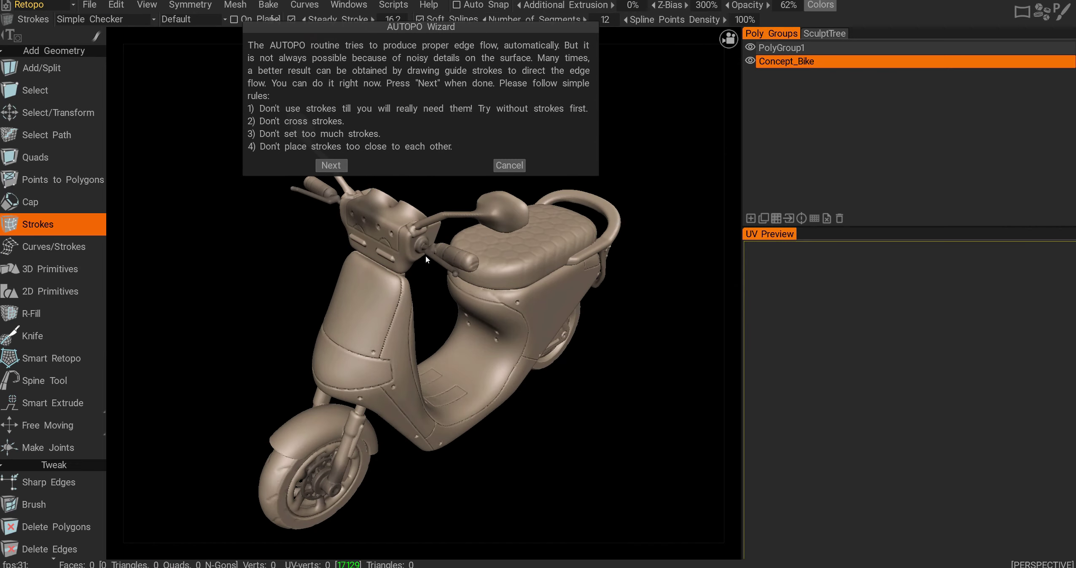
mouse_move(426, 255)
left_mouse_down("alt")
mouse_move(484, 290)
mouse_move(455, 261)
mouse_move(473, 411)
left_mouse_up("alt")
left_click_drag(535, 256, 541, 375)
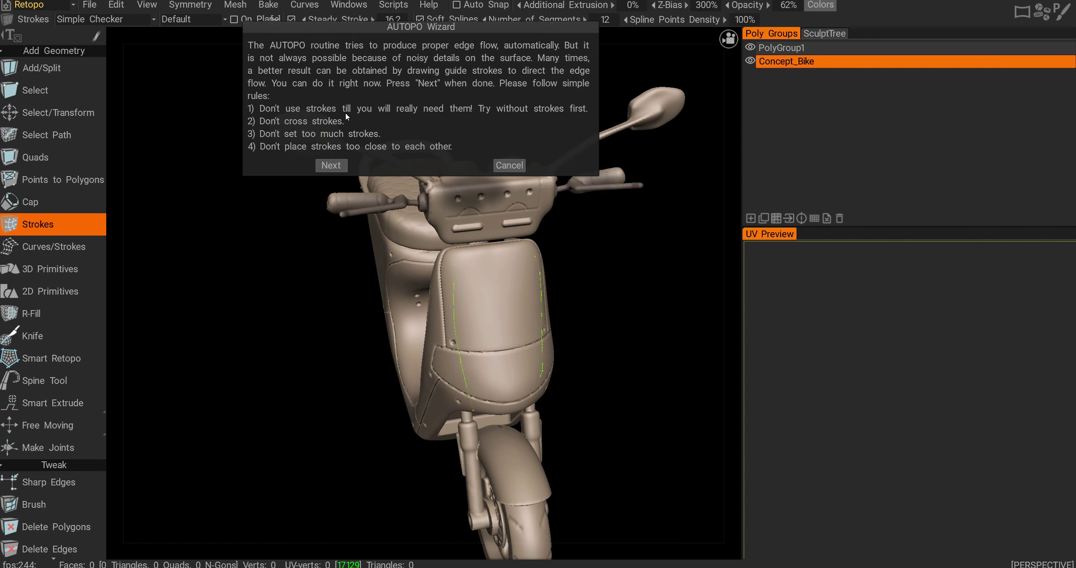
left_click_drag(531, 303, 481, 316, "alt")
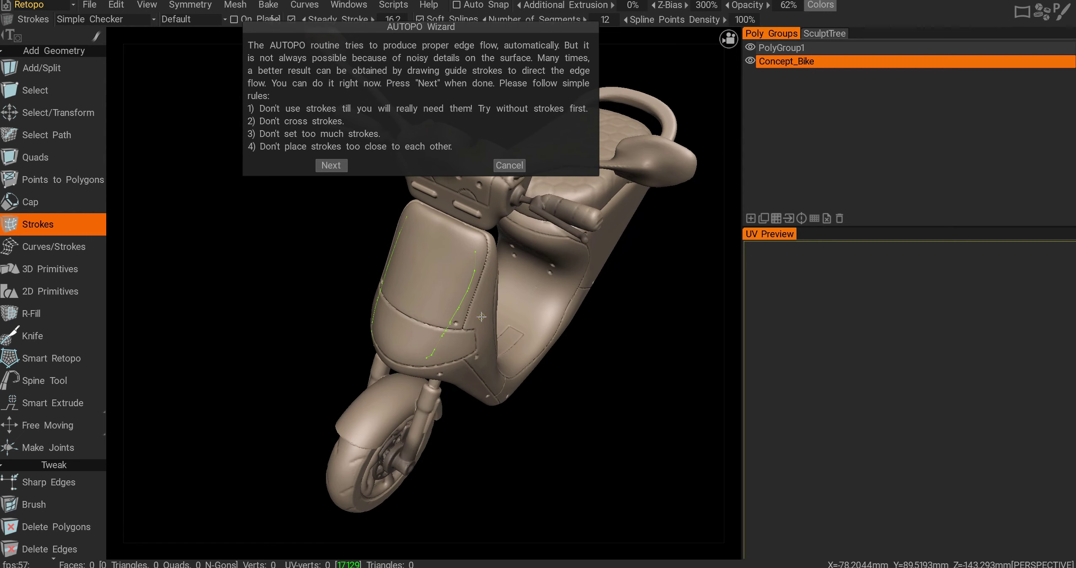
mouse_move(481, 316)
left_mouse_down("alt")
mouse_move(446, 323)
mouse_move(337, 292)
mouse_move(491, 307)
left_mouse_up("alt")
- Draw lengthwise guide strokes along both sides of the scooter's seat
mouse_move(356, 230)
left_mouse_down()
mouse_move(525, 255)
mouse_move(492, 321)
left_mouse_up()
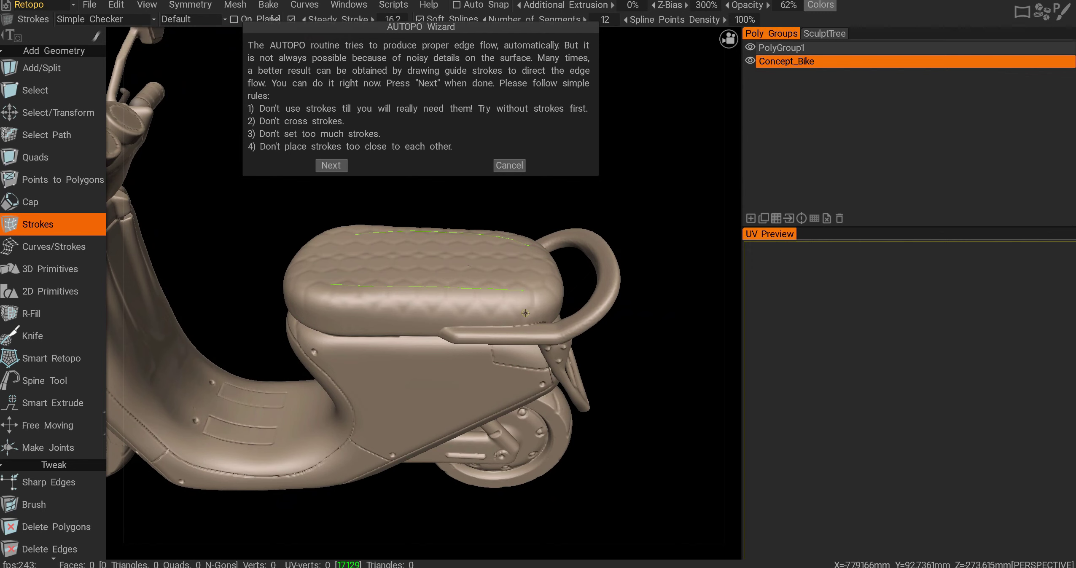
middle_click_drag(379, 303, 429, 343, "alt")
left_click_drag(428, 342, 472, 321, "alt")
right_click_drag(472, 321, 464, 348, "alt")
left_click_drag(463, 348, 484, 312, "alt")
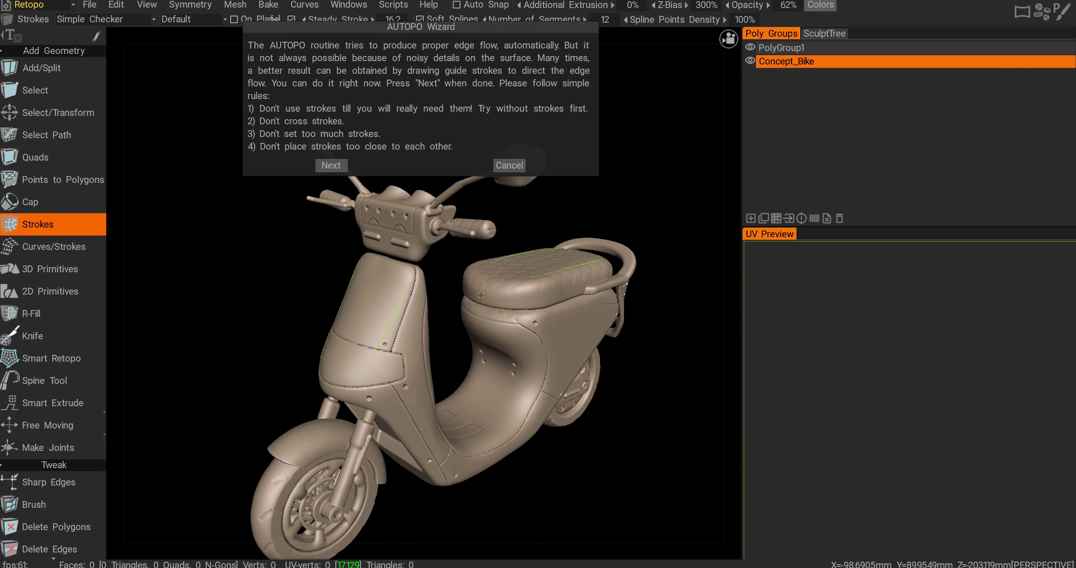
- Finish the guide strokes and generate the auto-retopology mesh of the scooter
left_click_drag(481, 295, 478, 346, "alt")
right_click_drag(478, 343, 480, 322, "alt")
mouse_move(480, 322)
left_mouse_down("alt")
mouse_move(483, 332)
mouse_move(485, 323)
left_mouse_up("alt")
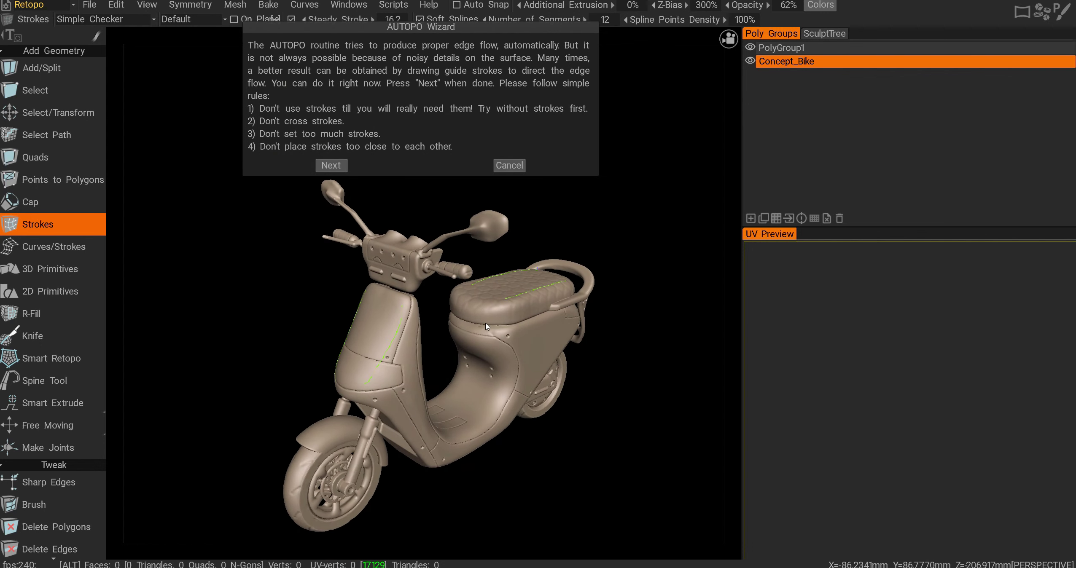
middle_click_drag(479, 303, 477, 320, "alt")
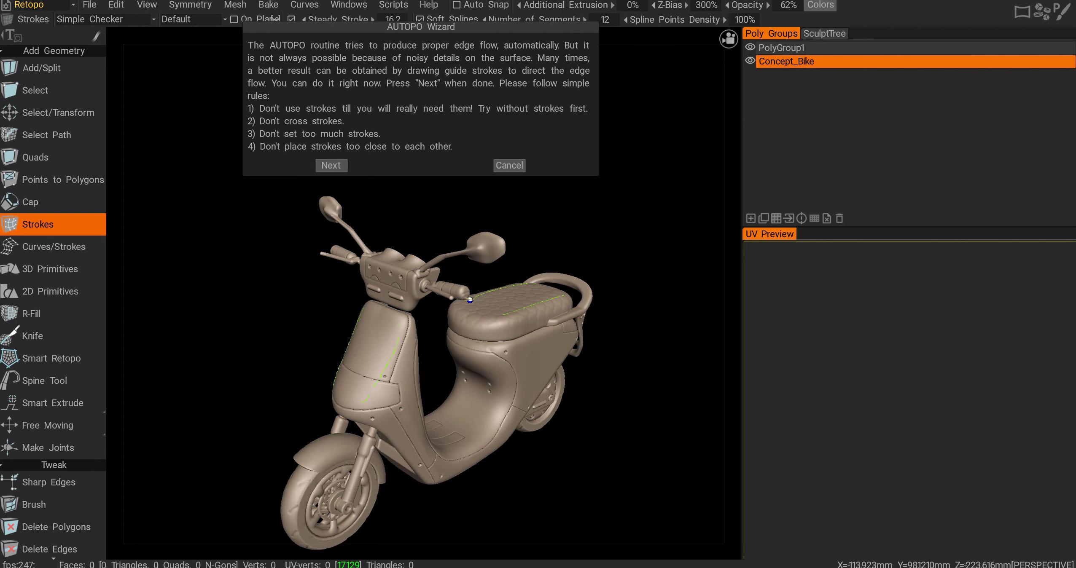
left_click(331, 166)
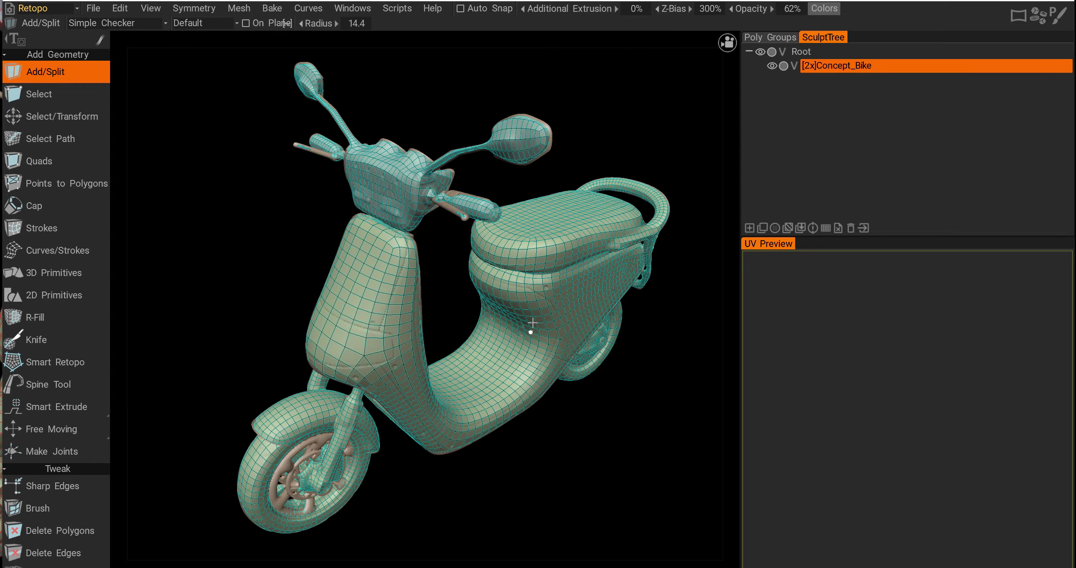
- Hide the Concept_Bike sculpt volume and examine the retopo mesh around the front wheel, fork and body
left_click_drag(509, 312, 492, 293, "alt")
right_click_drag(492, 293, 509, 314, "alt")
middle_click_drag(509, 314, 452, 325, "alt")
left_click_drag(452, 325, 373, 293, "alt")
scroll(373, 293, "up", 3)
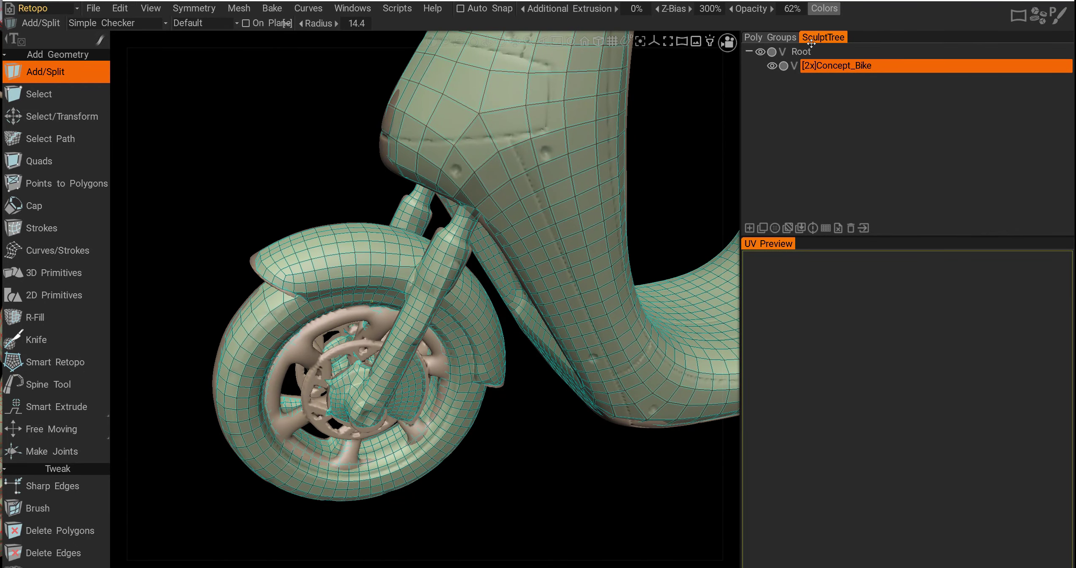
left_click(771, 67)
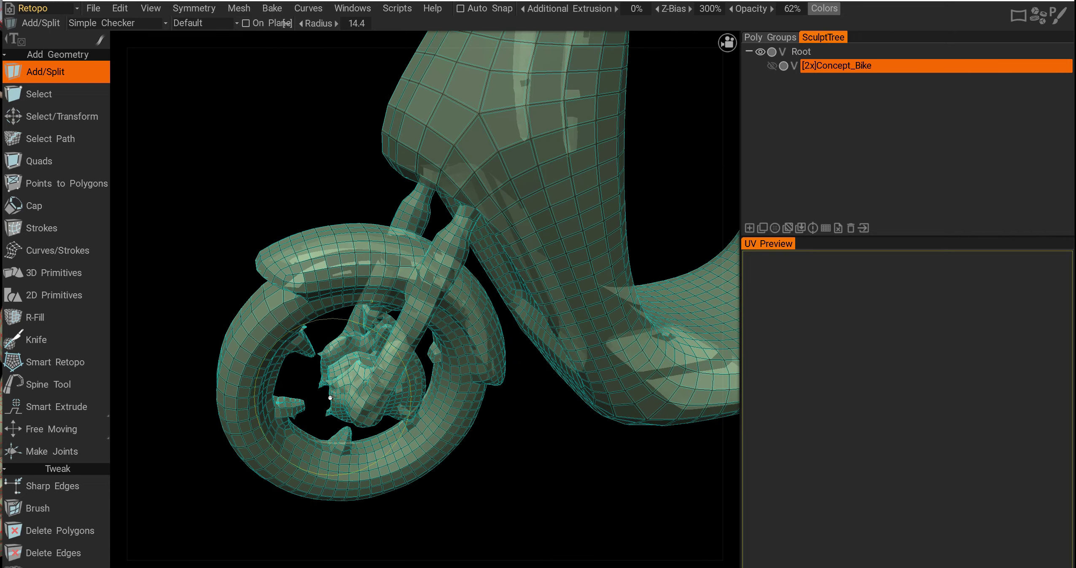
left_click_drag(291, 143, 329, 158, "alt")
scroll(329, 159, "up", 5)
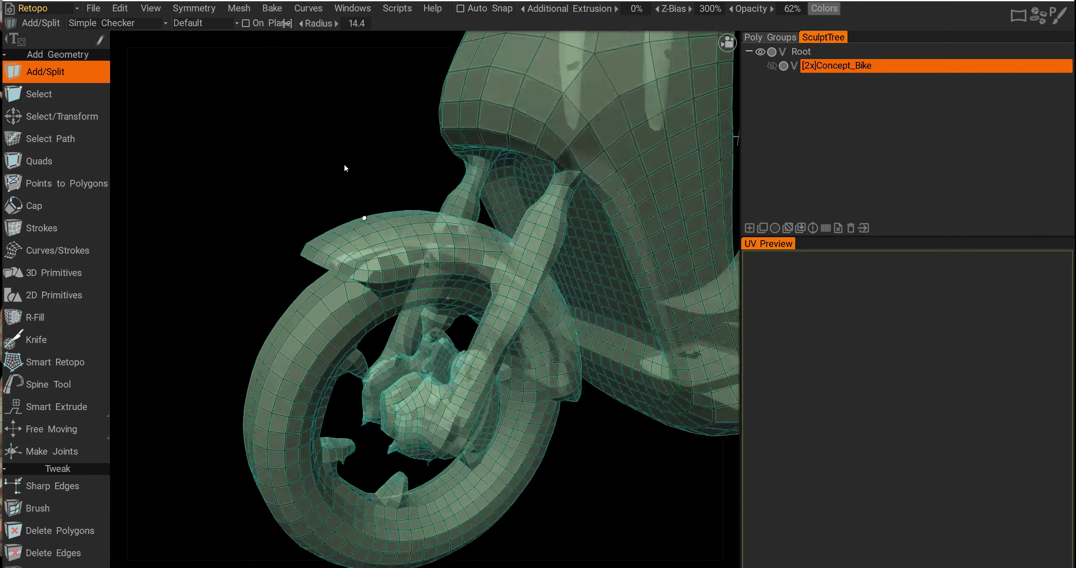
scroll(350, 153, "down", 2)
scroll(542, 413, "down", 4)
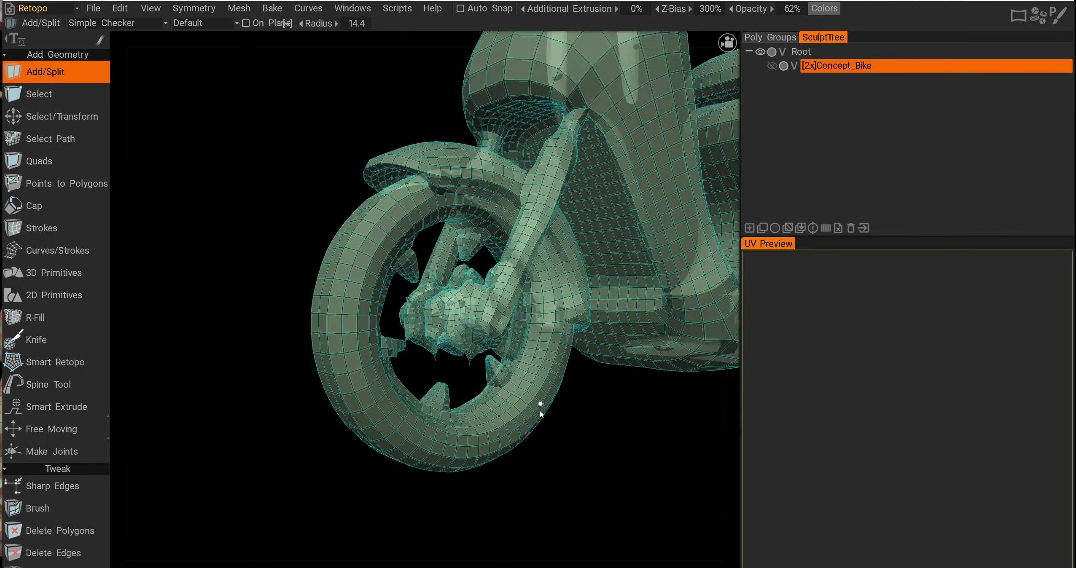
left_click_drag(509, 311, 450, 274, "alt")
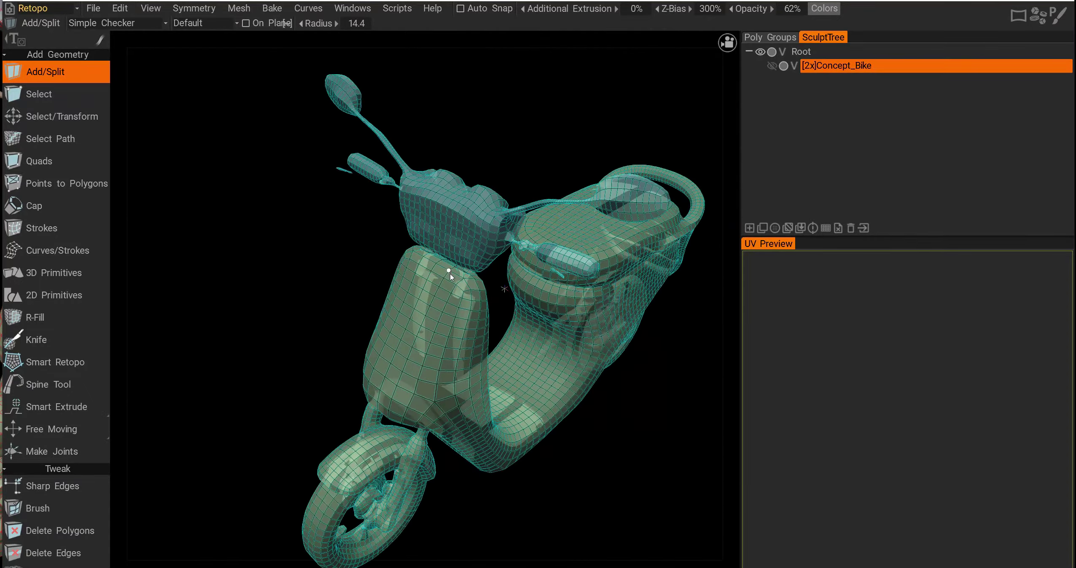
scroll(449, 273, "up", 5)
- Show the Concept_Bike volume again and examine how the retopo mesh follows the handlebars, rear rack and rear wheel
left_click(770, 65)
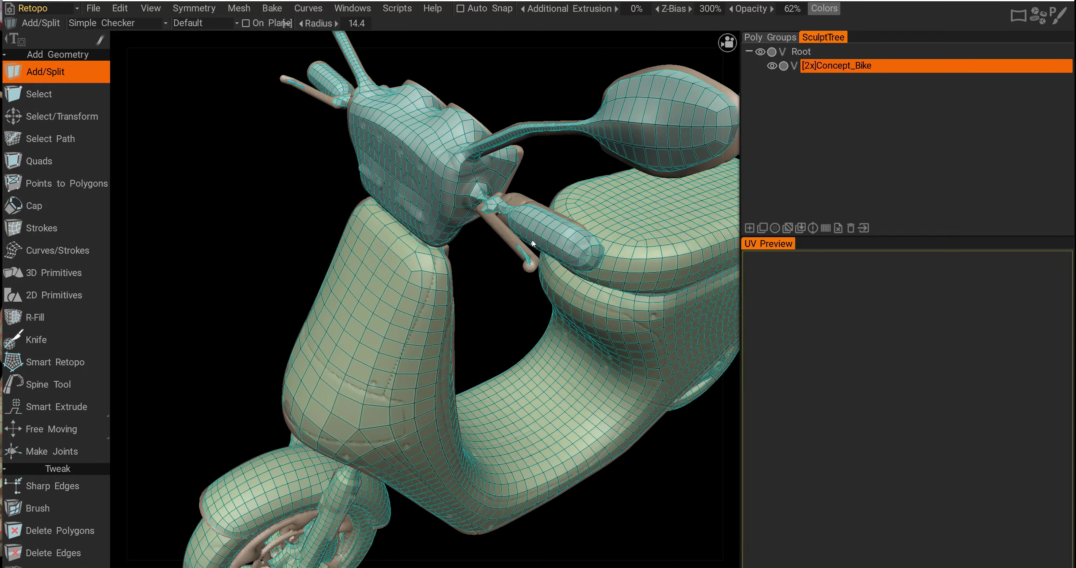
left_click_drag(525, 250, 544, 272, "alt")
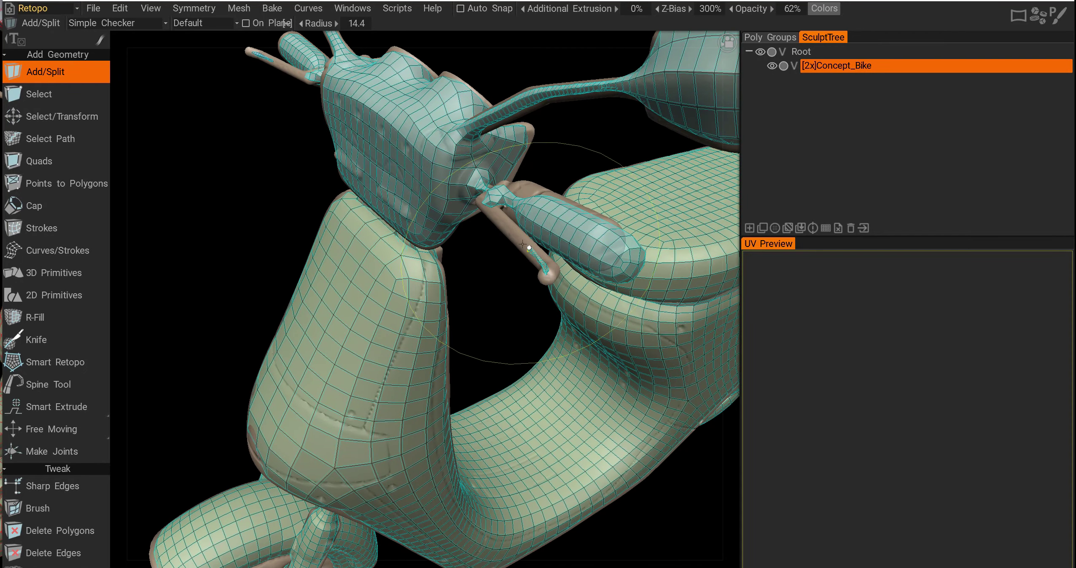
left_click_drag(546, 275, 472, 228, "alt")
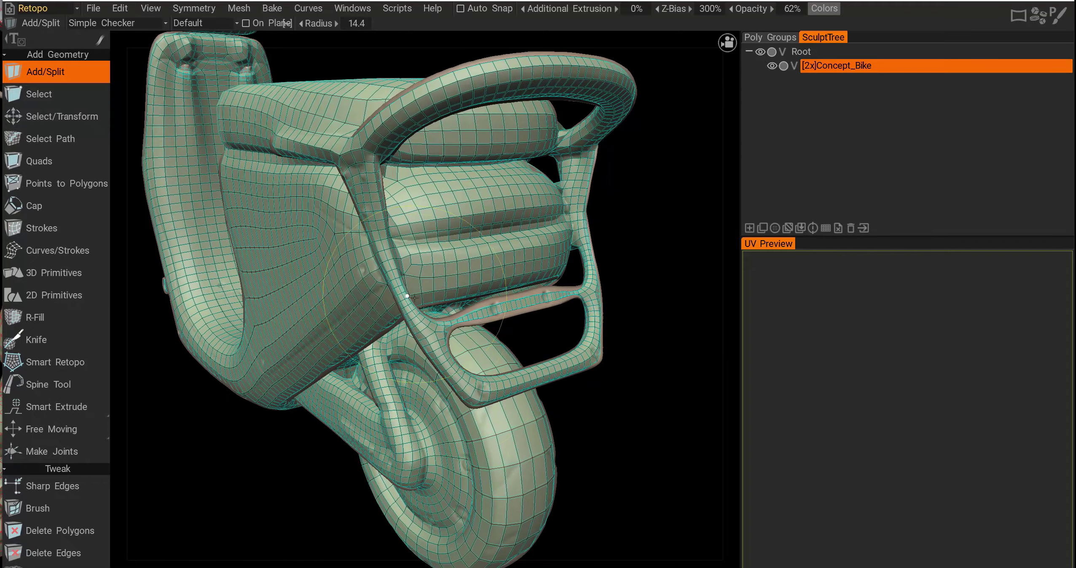
left_click_drag(515, 378, 502, 295, "alt")
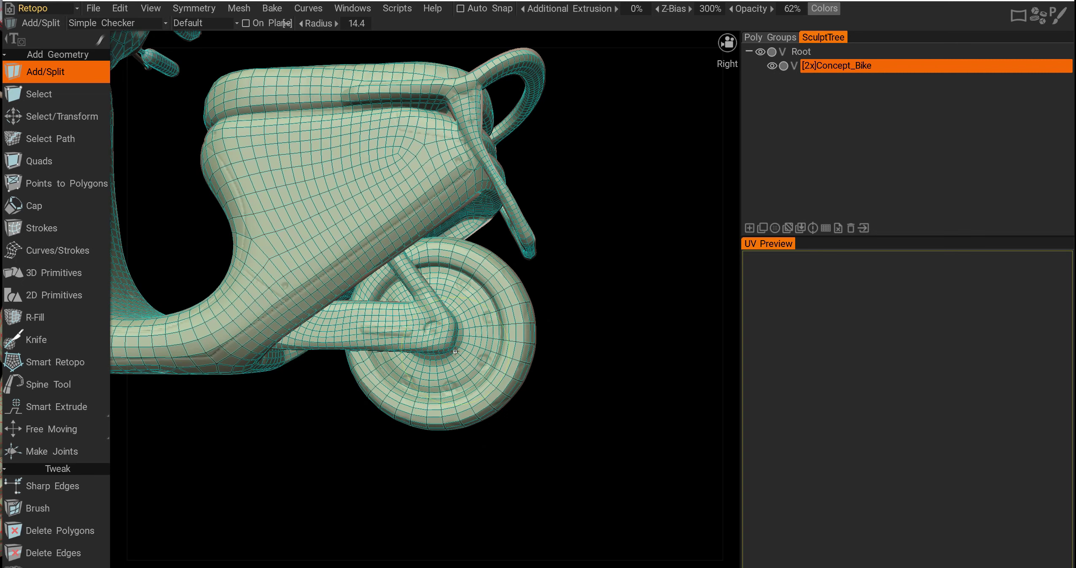
scroll(472, 321, "down", 3)
scroll(461, 119, "up", 1)
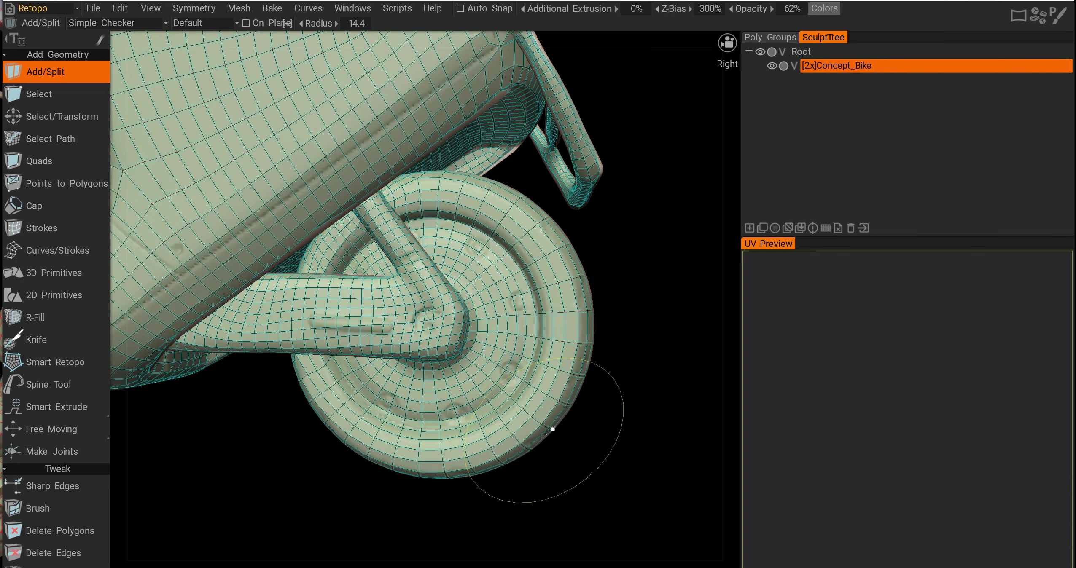
scroll(506, 366, "up", 3)
scroll(555, 390, "down", 2)
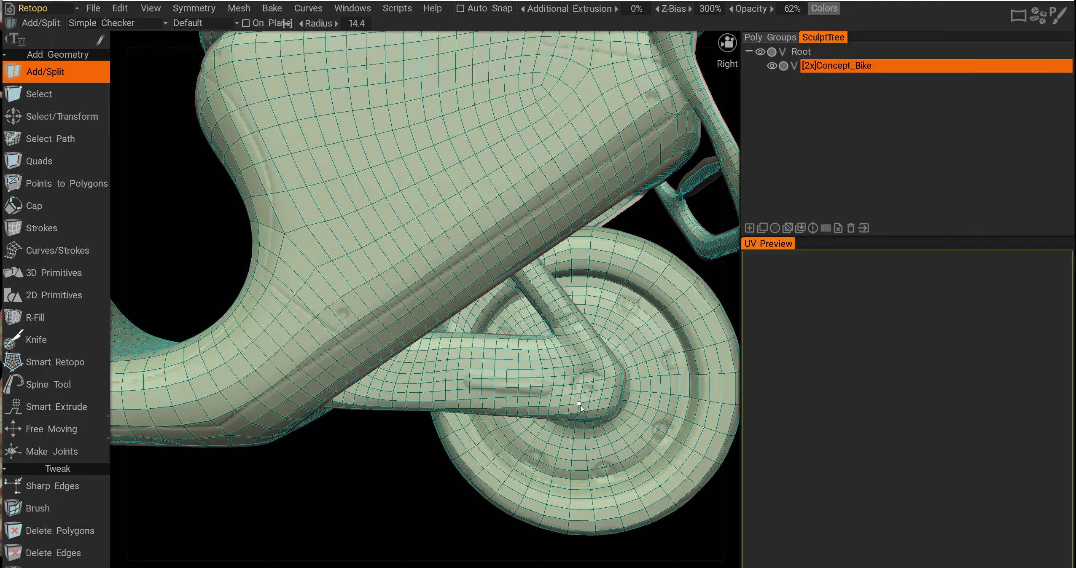
left_click_drag(555, 391, 437, 365, "alt")
scroll(457, 363, "down", 3)
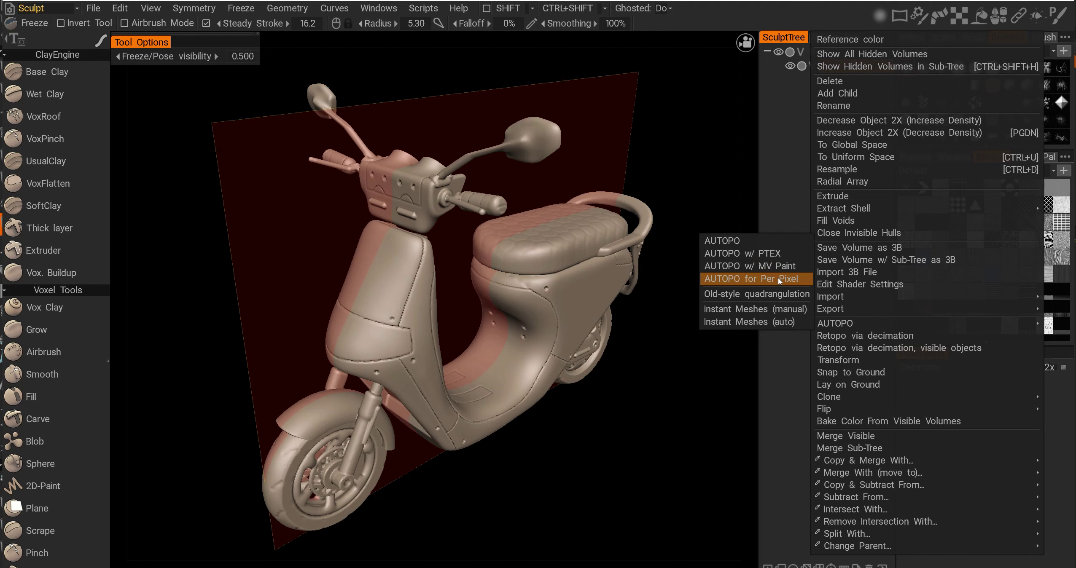
- Run AUTOPO for Per Pixel on Concept_Bike with a required poly count of 15000 and Best Quality quadrangulation
left_click(779, 279)
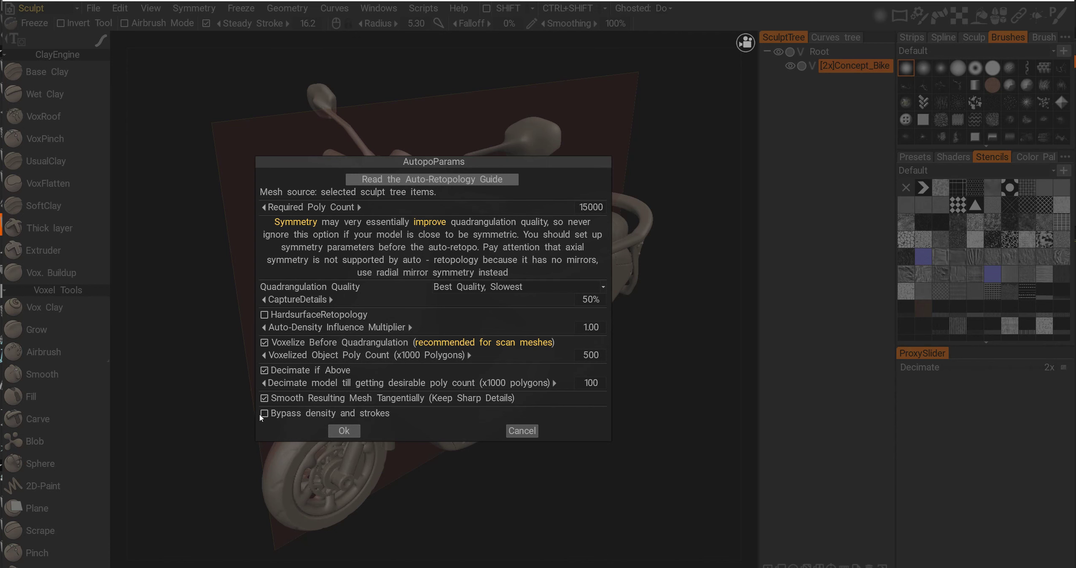
left_click(344, 431)
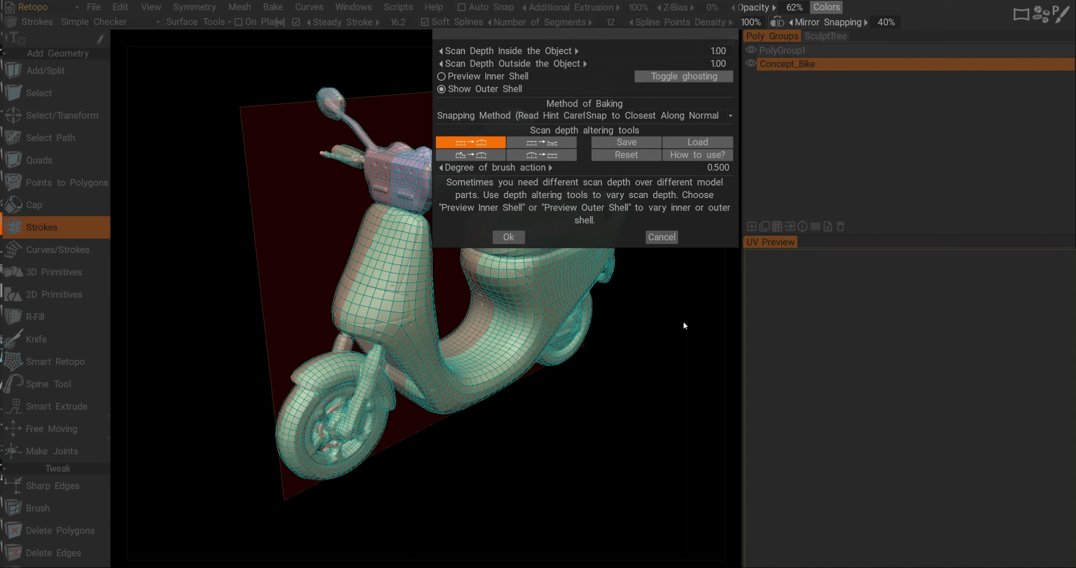
- Try scan depths of 3 inside and 2 outside the object, and set both back to 1
left_click(721, 50)
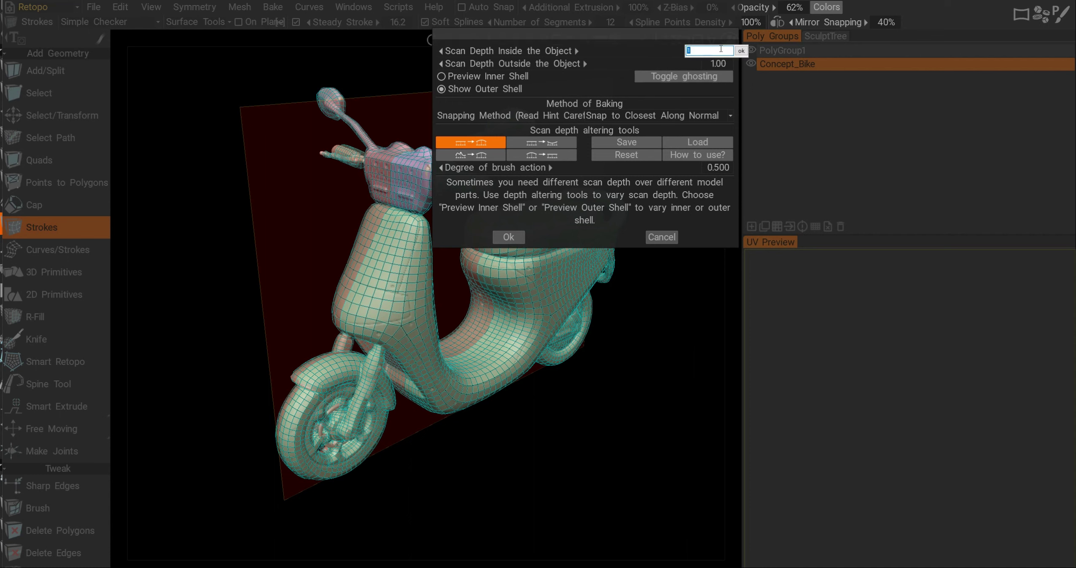
left_click(739, 51)
left_click(718, 63)
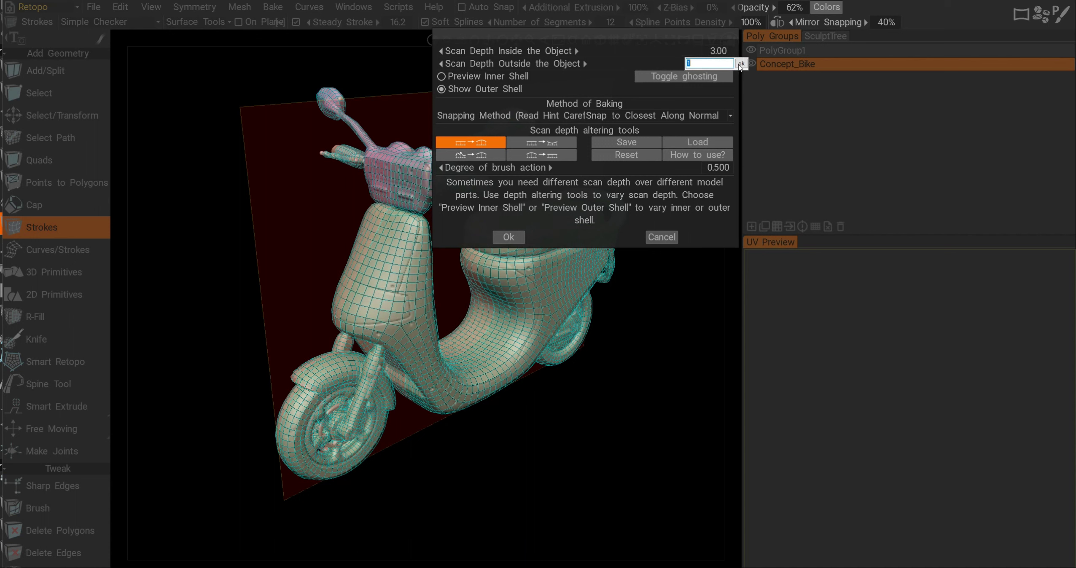
type("2")
left_click(740, 63)
left_click(718, 51)
type("1")
left_click(740, 51)
left_click(718, 63)
type("1")
left_click(740, 63)
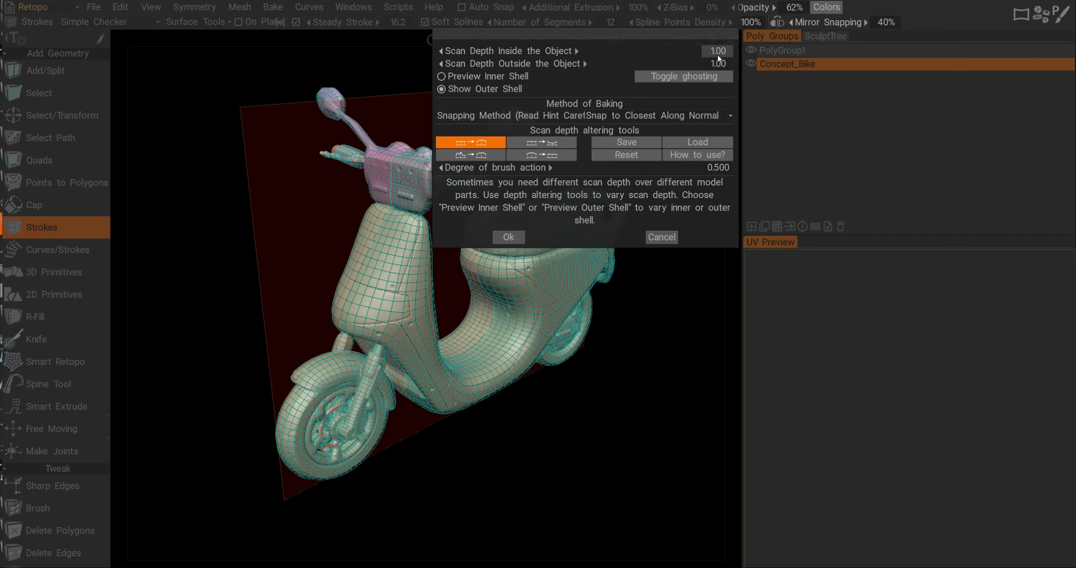
- Accept the bake scan depths and import the mesh for per-pixel painting with Auto-Mapping UVs and 2048 × 2048 textures
left_click(511, 238)
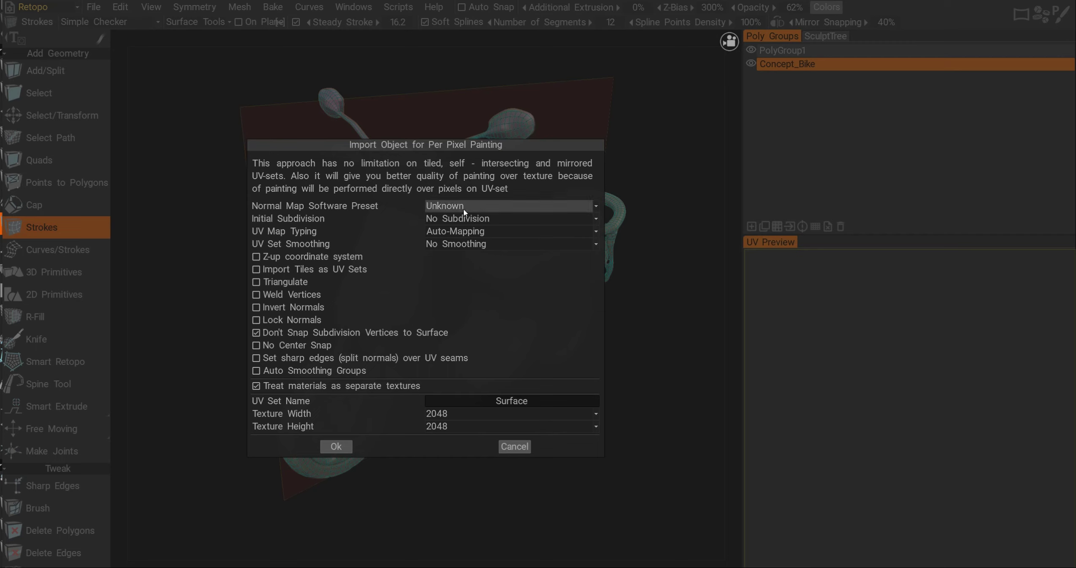
left_click(467, 234)
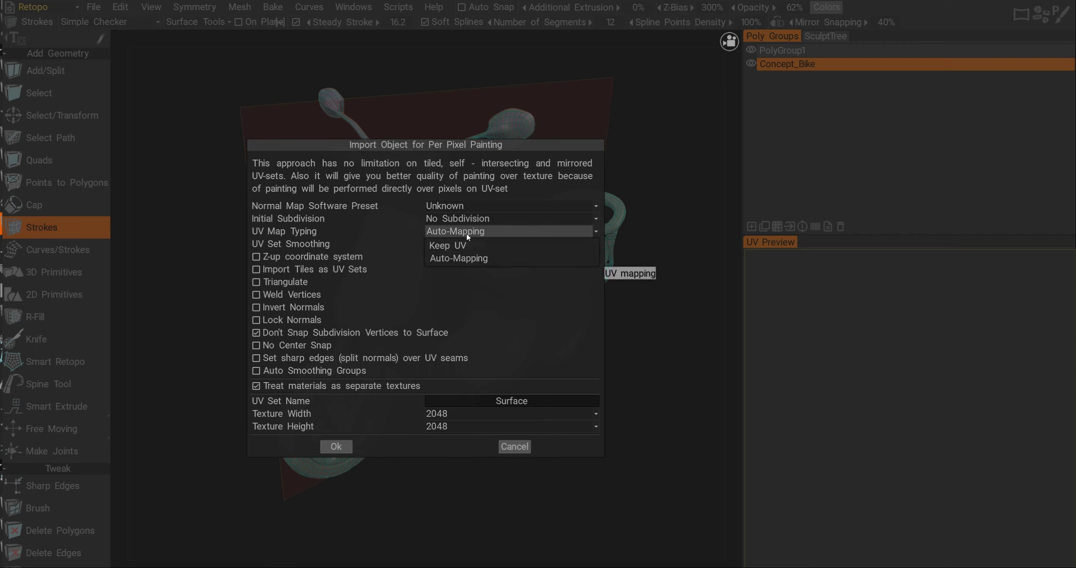
left_click(336, 446)
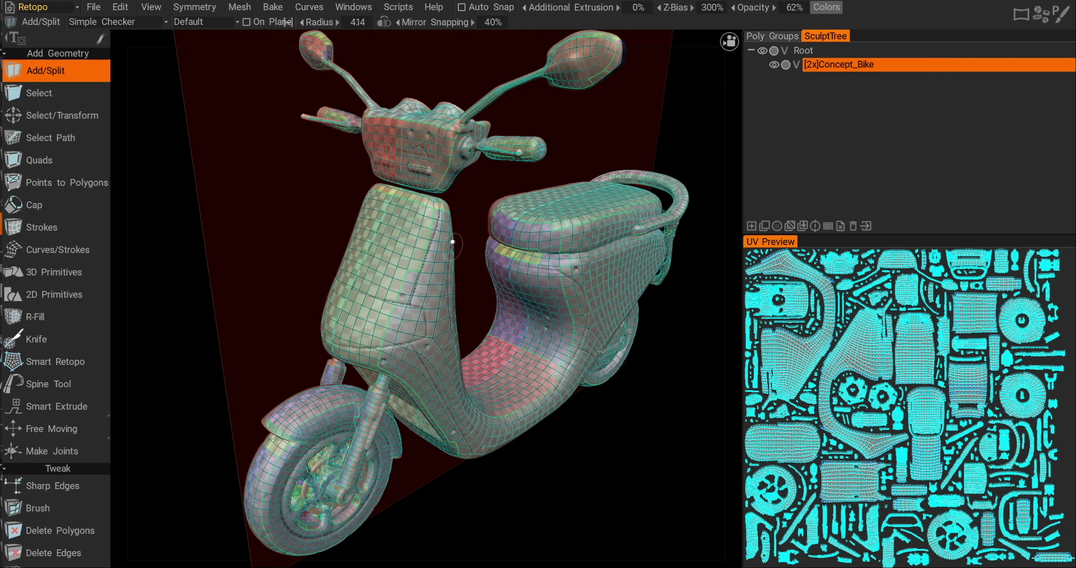
- Examine the UV-mapped retopo mesh from both sides of the scooter, checking the checker pattern across its parts
left_click_drag(446, 229, 452, 255, "alt")
right_click_drag(451, 254, 521, 272, "alt")
middle_click_drag(521, 272, 325, 234, "alt")
right_click_drag(324, 234, 400, 301, "alt")
left_click_drag(401, 301, 535, 262, "alt")
right_click_drag(536, 261, 455, 285, "alt")
left_click_drag(454, 288, 421, 274, "alt")
right_click_drag(421, 274, 383, 270, "alt")
left_click_drag(383, 270, 372, 268, "alt")
mouse_move(372, 269)
right_mouse_down("alt")
mouse_move(400, 248)
mouse_move(379, 274)
right_mouse_up("alt")
left_click_drag(379, 274, 590, 301, "alt")
middle_click_drag(590, 301, 385, 295, "alt")
left_click_drag(386, 295, 497, 326, "alt")
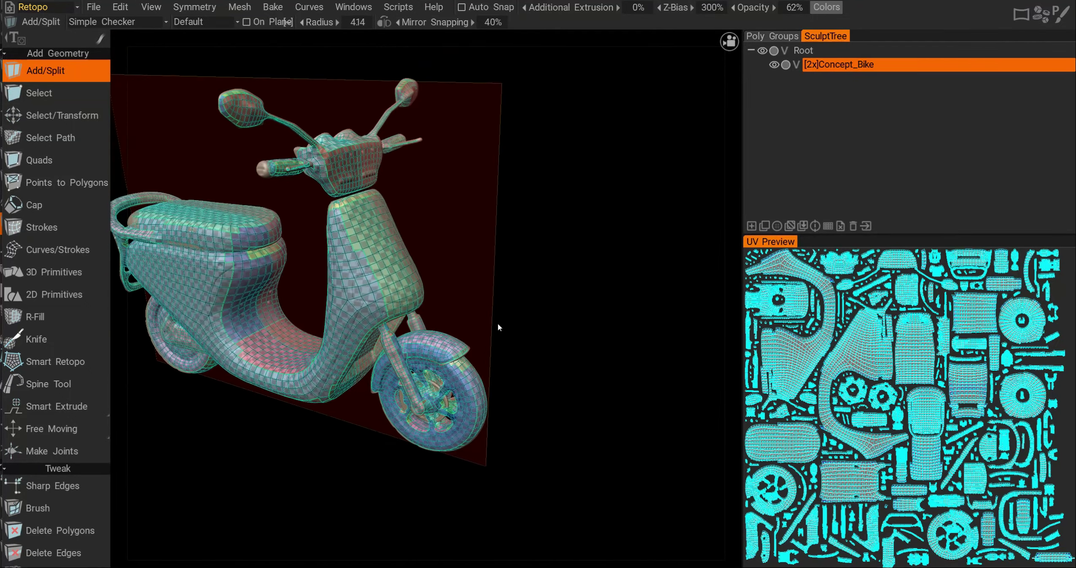
right_click_drag(497, 324, 359, 325, "alt")
middle_click_drag(358, 325, 466, 331, "alt")
right_click_drag(466, 331, 438, 323, "alt")
mouse_move(438, 324)
left_mouse_down("alt")
mouse_move(431, 386)
mouse_move(360, 348)
mouse_move(413, 312)
left_mouse_up("alt")
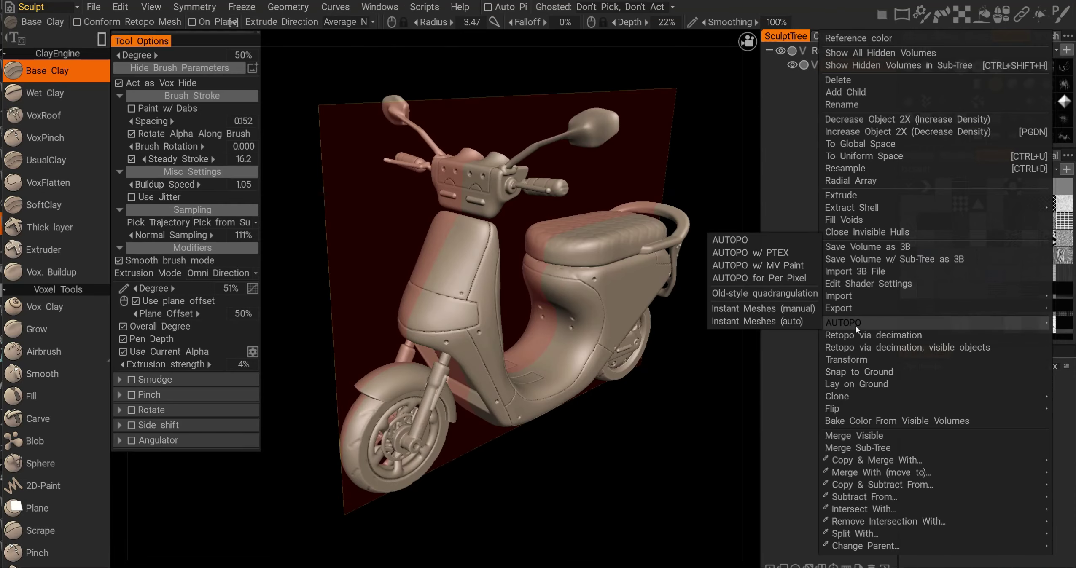
- View the Old-style quadrangulation settings for Concept_Bike and leave without running it
left_click(810, 295)
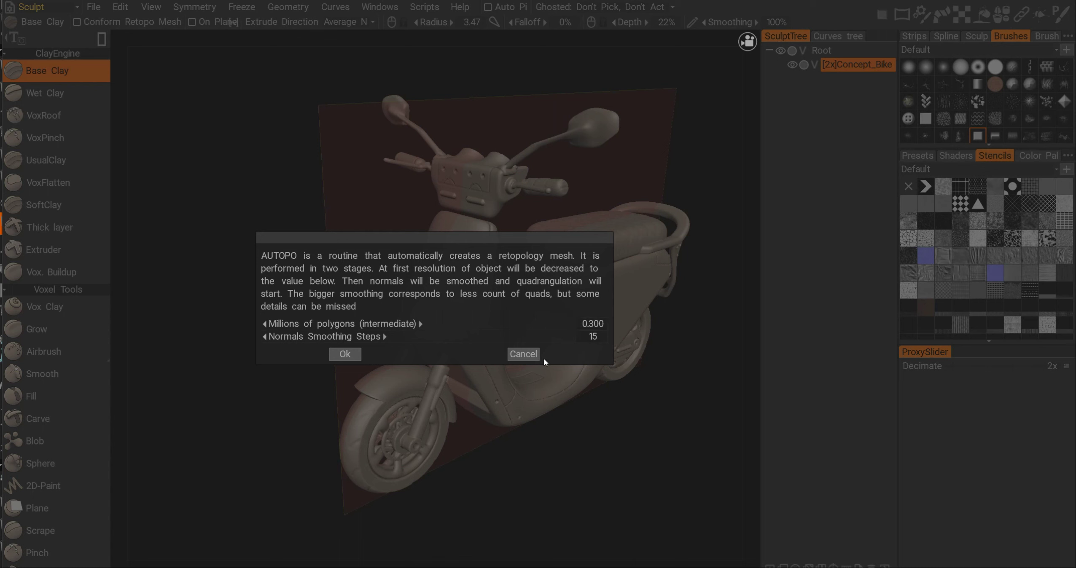
left_click(523, 354)
- Create a retopo mesh of Concept_Bike via decimation with a reduction percent of 97.9
right_click(853, 66)
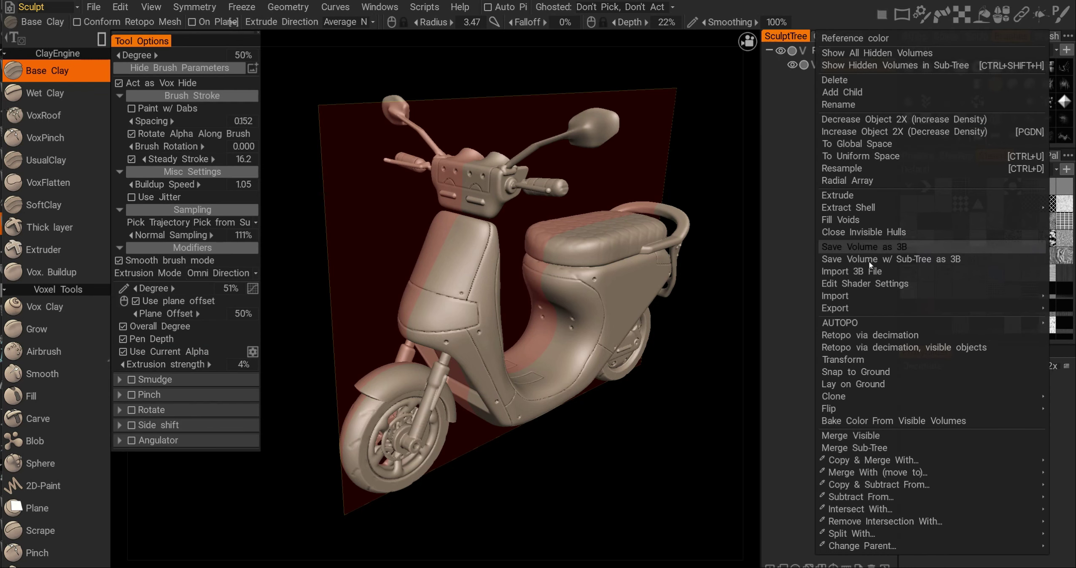
mouse_move(848, 323)
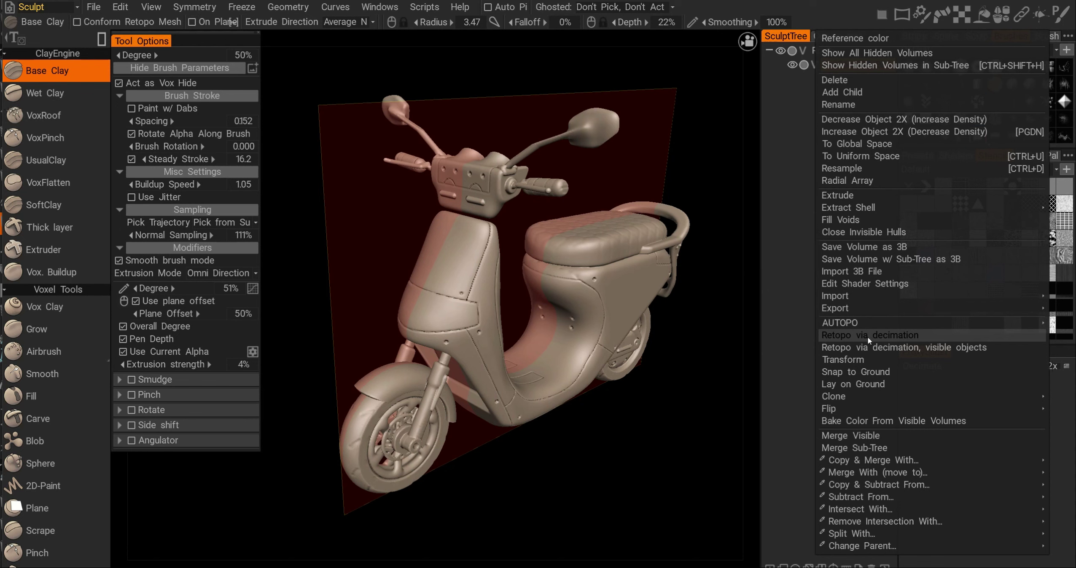
left_click(890, 340)
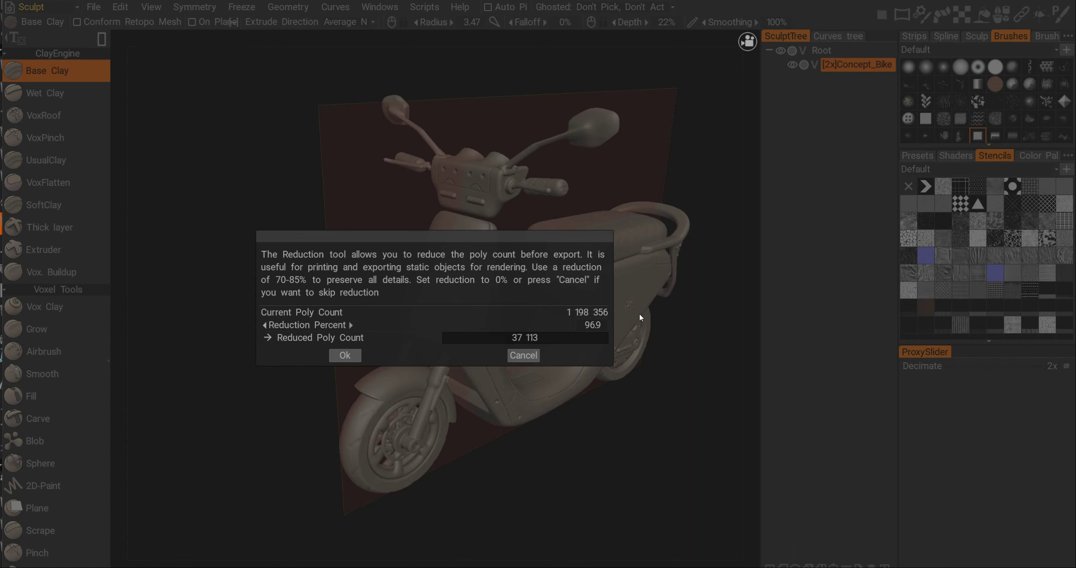
left_click_drag(304, 324, 306, 323)
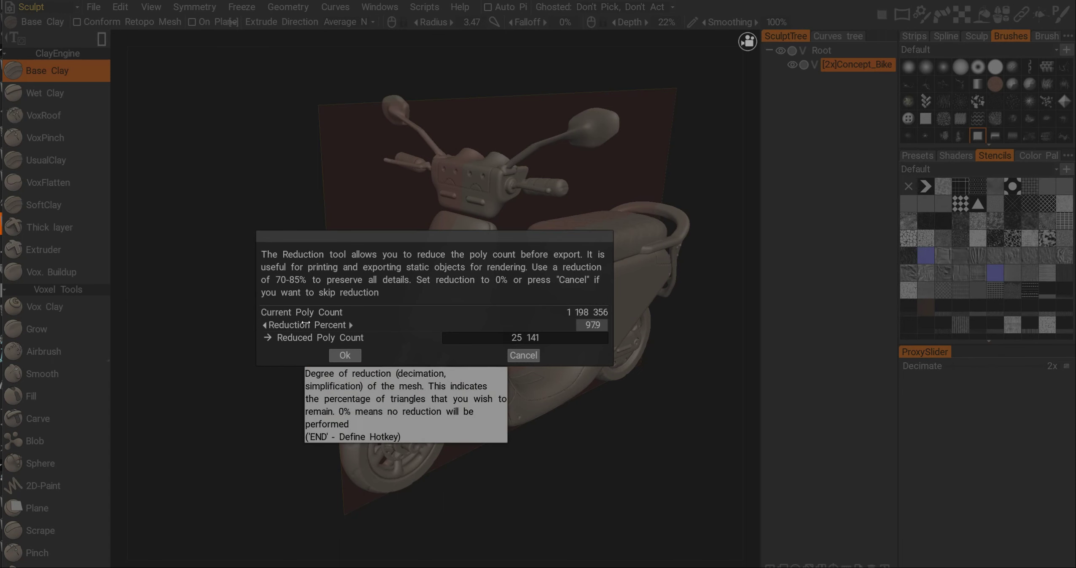
left_click(342, 359)
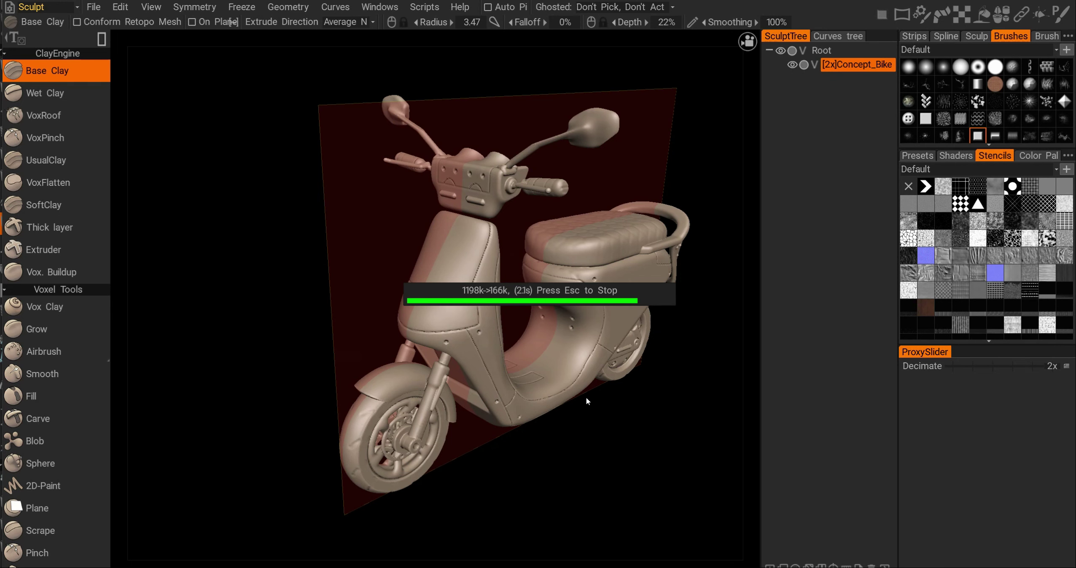
left_click_drag(618, 411, 599, 364)
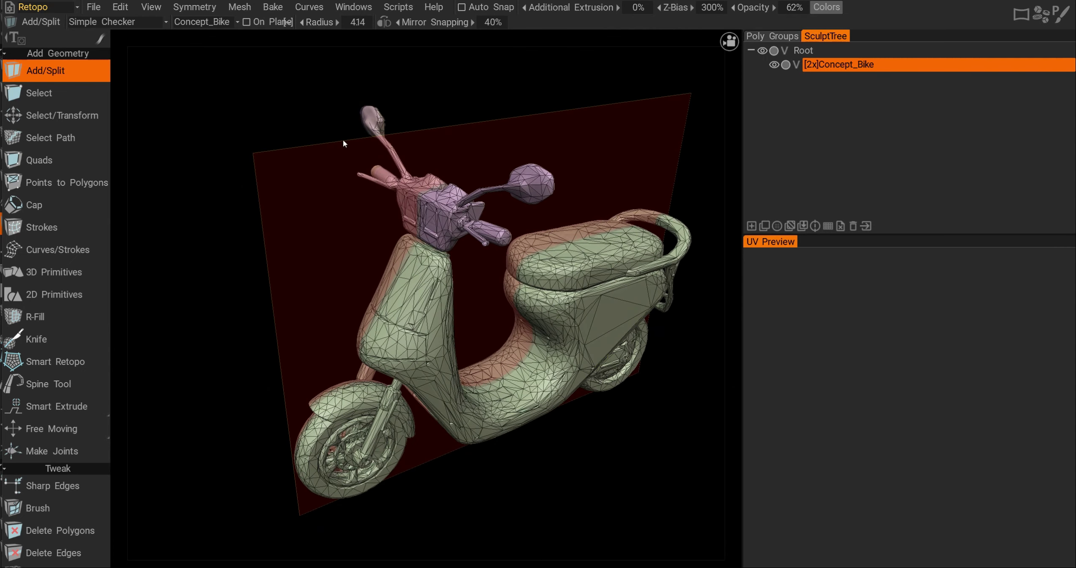
- Open the symmetry options for the decimated retopo mesh
left_click(184, 9)
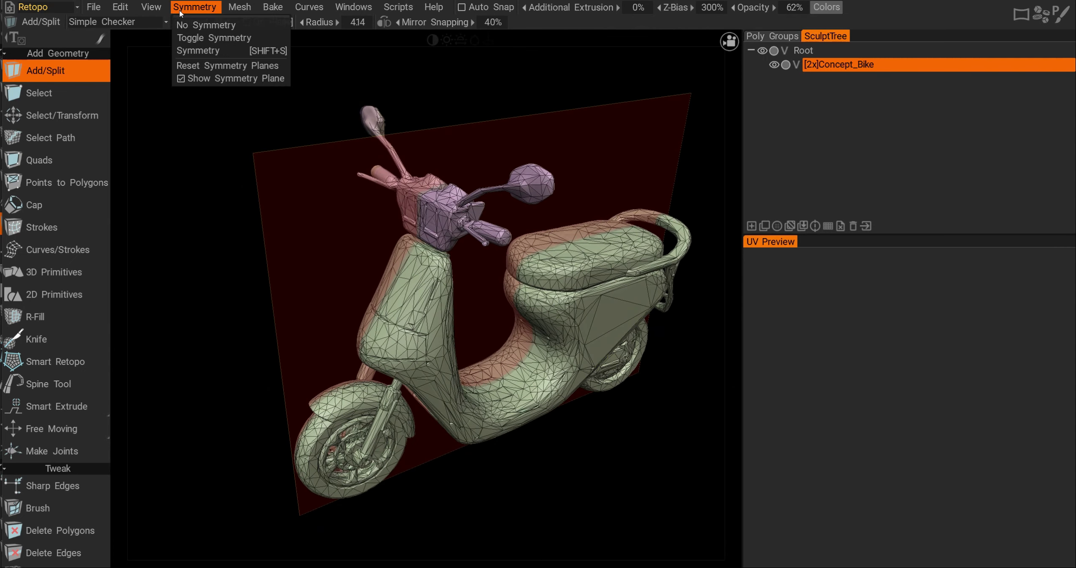